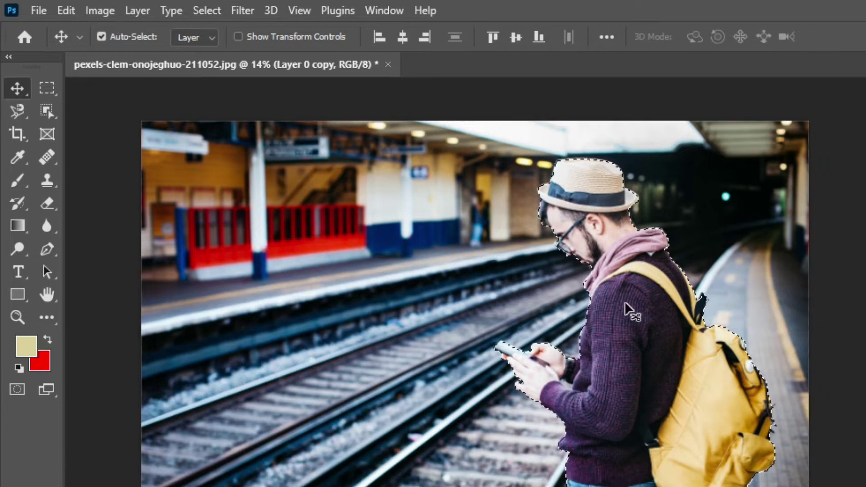
Expand the selection around the man by 20 pixels.
{"action": "left_click", "coordinate": [239, 12]}
{"action": "mouse_move", "coordinate": [215, 18]}
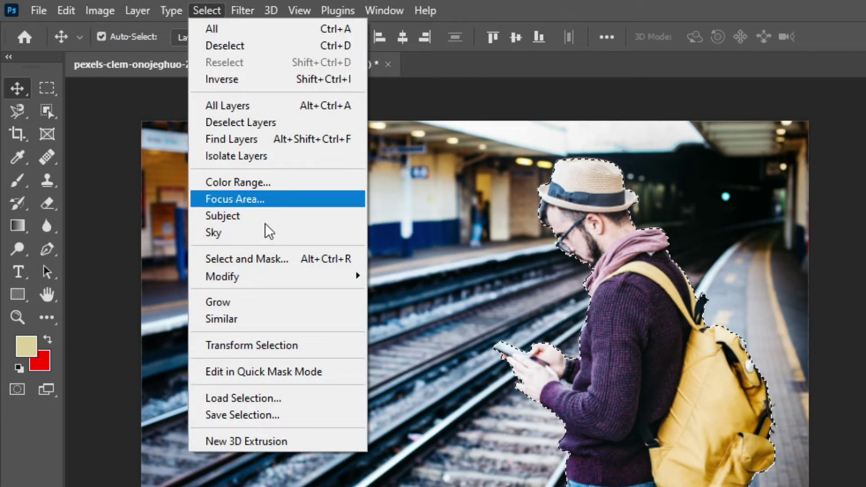
{"action": "mouse_move", "coordinate": [271, 277]}
{"action": "left_click", "coordinate": [406, 310]}
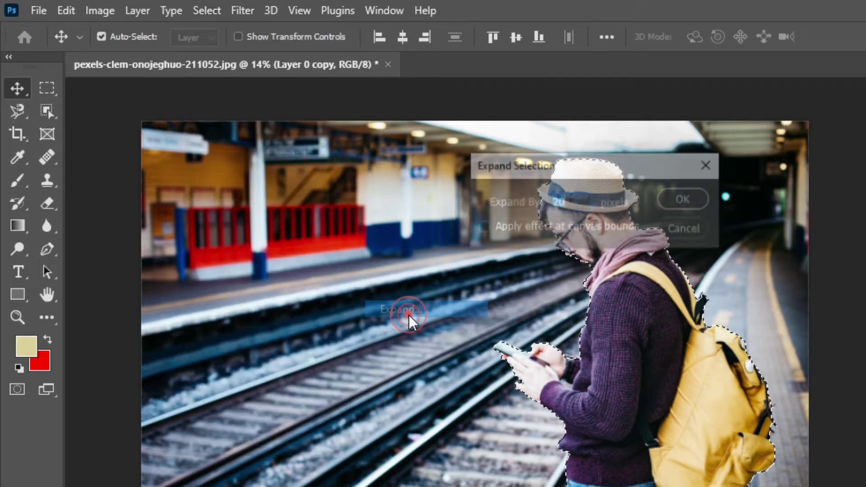
{"action": "left_click", "coordinate": [685, 199]}
Fill the selected man on Layer 0 copy with Content-Aware contents at 100% opacity, and deselect.
{"action": "left_click", "coordinate": [66, 11]}
{"action": "left_click", "coordinate": [116, 284]}
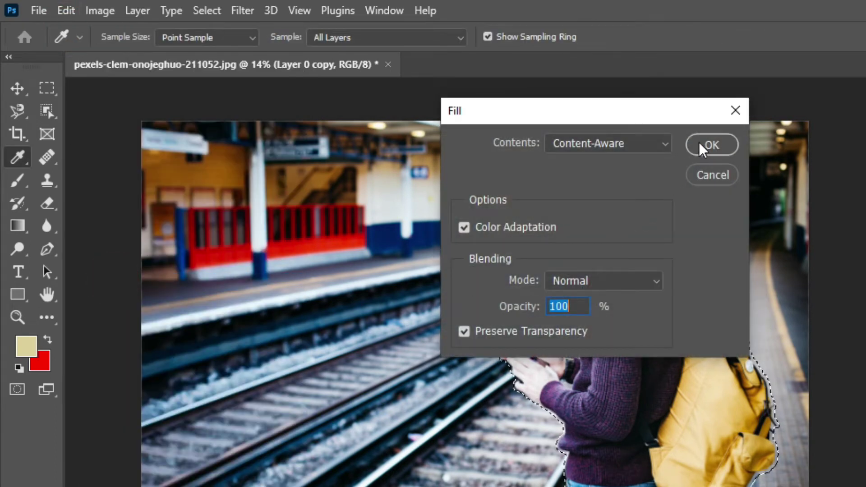
{"action": "left_click", "coordinate": [646, 146]}
{"action": "left_click", "coordinate": [615, 221]}
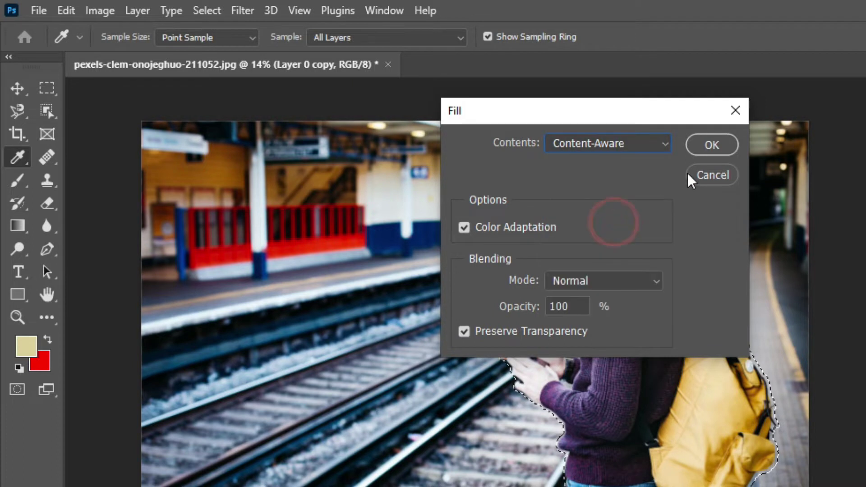
{"action": "left_click", "coordinate": [707, 143]}
{"action": "key", "text": "v"}
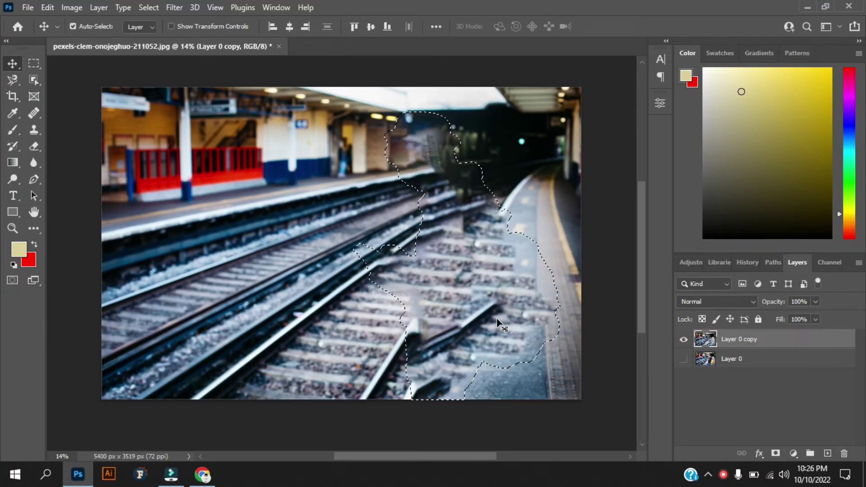
{"action": "key", "text": "ctrl+d"}
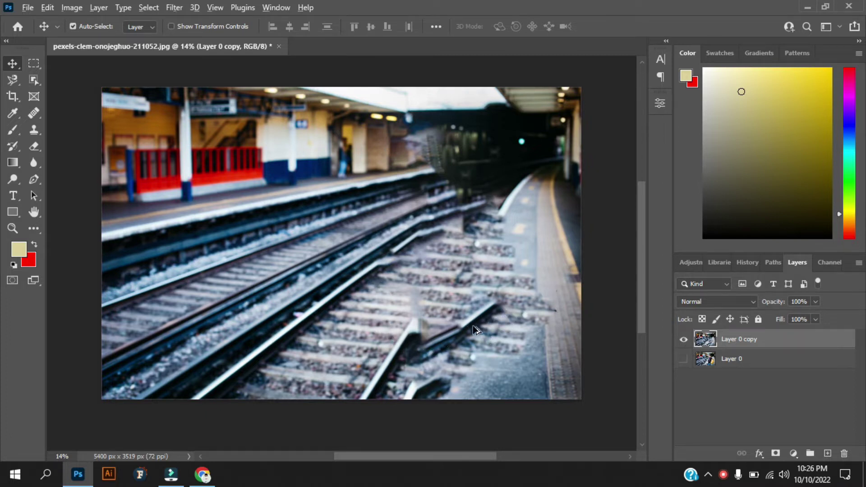
Examine the filled area up close, checking the rails, platform edge and dark tunnel for distortions.
{"action": "scroll", "coordinate": [439, 322], "scroll_direction": "up", "scroll_amount": 5}
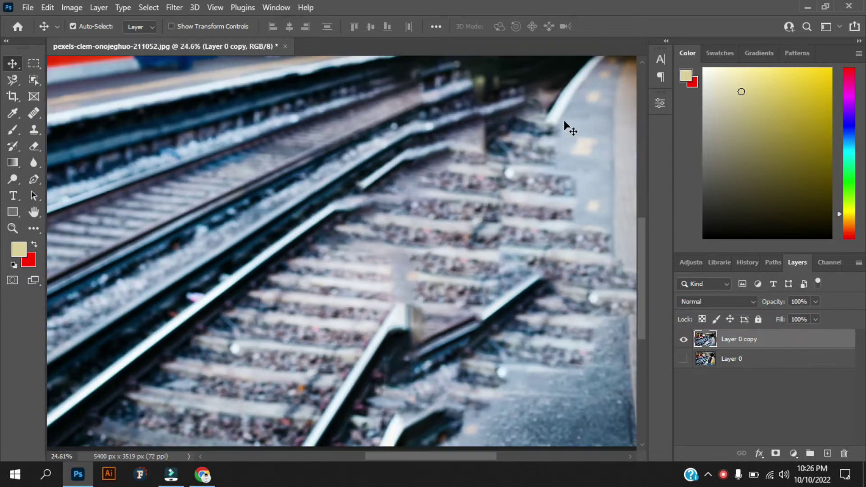
{"action": "scroll", "coordinate": [477, 280], "scroll_direction": "down", "scroll_amount": 3}
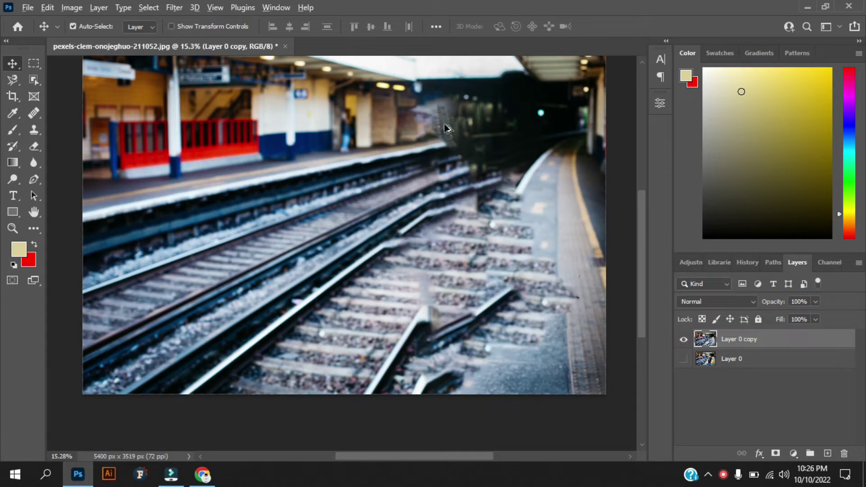
{"action": "scroll", "coordinate": [447, 139], "scroll_direction": "up", "scroll_amount": 6}
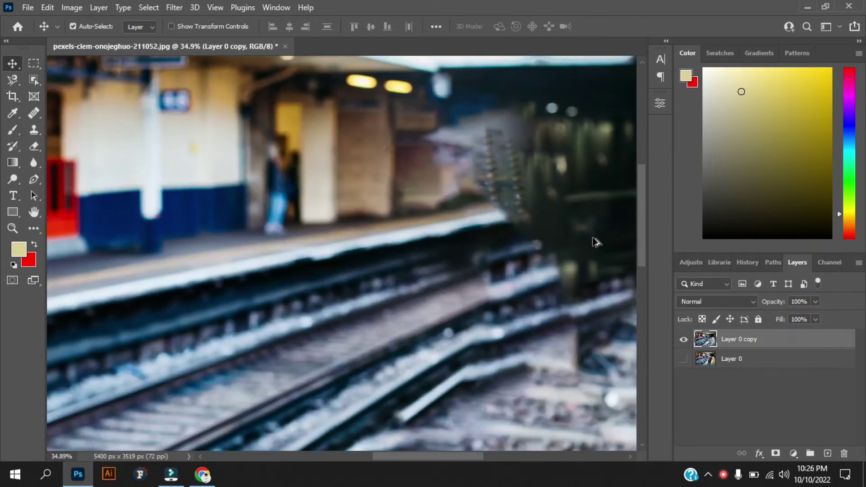
{"action": "scroll", "coordinate": [591, 239], "scroll_direction": "up", "scroll_amount": 4}
{"action": "scroll", "coordinate": [609, 284], "scroll_direction": "down", "scroll_amount": 7}
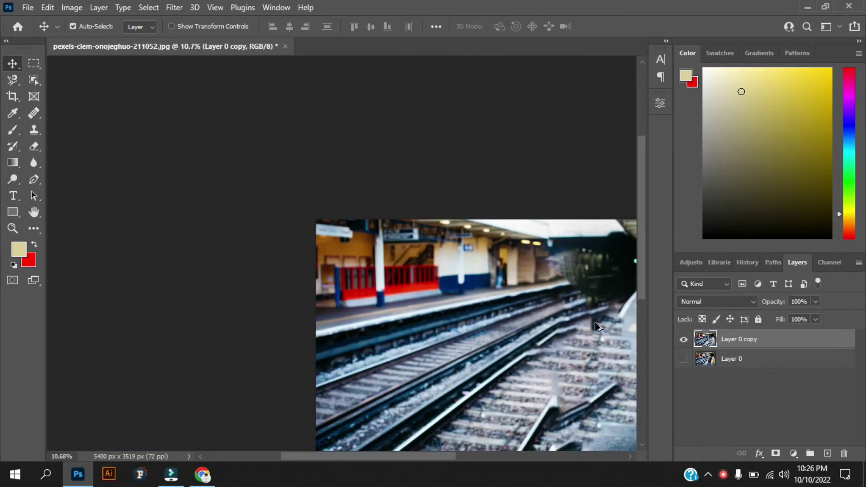
{"action": "left_click_drag", "start_coordinate": [513, 379], "coordinate": [337, 287]}
{"action": "scroll", "coordinate": [432, 334], "scroll_direction": "up", "scroll_amount": 3}
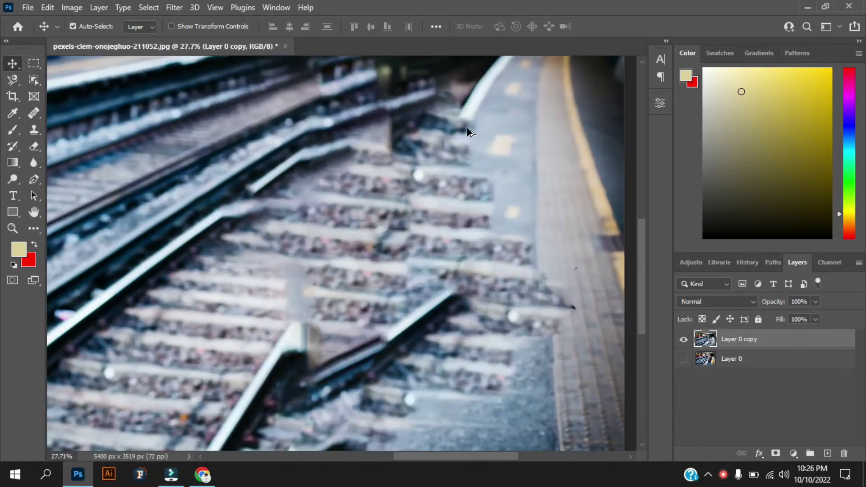
{"action": "scroll", "coordinate": [417, 293], "scroll_direction": "down", "scroll_amount": 2}
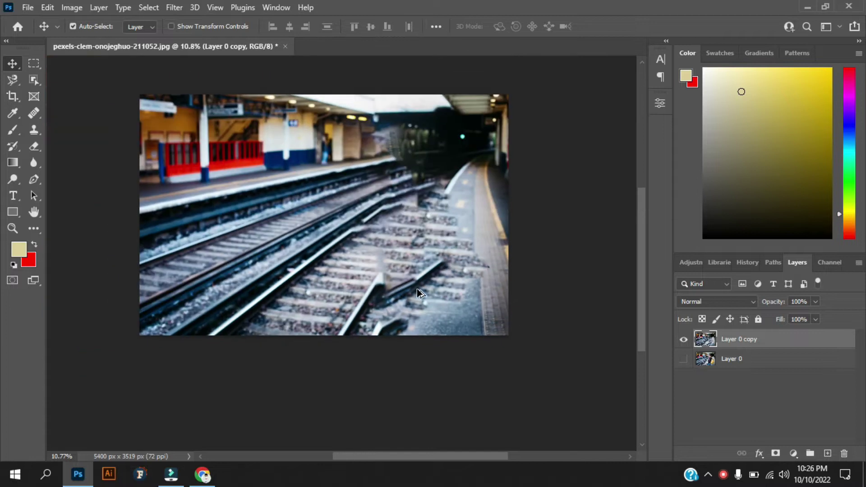
{"action": "scroll", "coordinate": [413, 224], "scroll_direction": "up", "scroll_amount": 3}
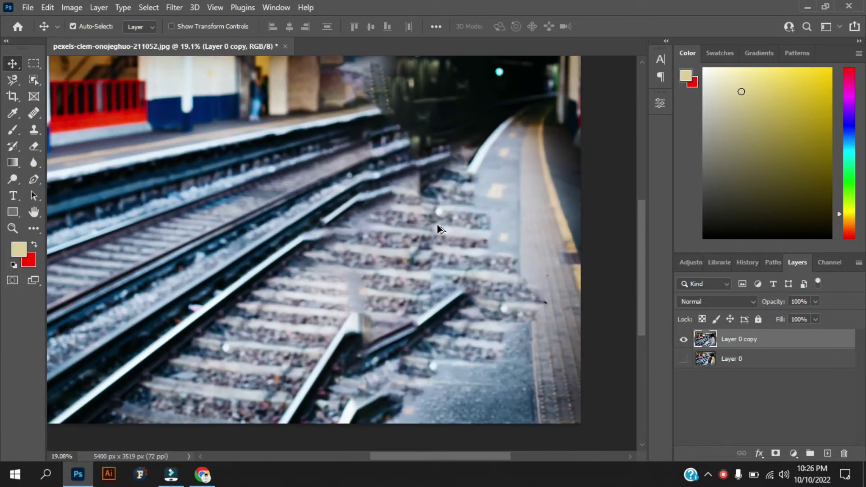
{"action": "scroll", "coordinate": [437, 228], "scroll_direction": "down", "scroll_amount": 1}
{"action": "scroll", "coordinate": [438, 229], "scroll_direction": "down", "scroll_amount": 1}
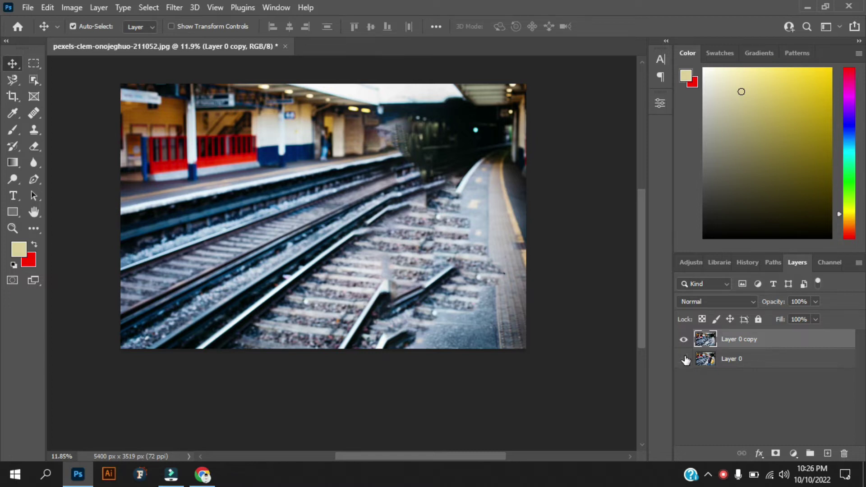
Show Layer 0 and toggle Layer 0 copy to compare the fill with the original, leaving the copy hidden.
{"action": "left_click", "coordinate": [684, 359]}
{"action": "left_click", "coordinate": [684, 340]}
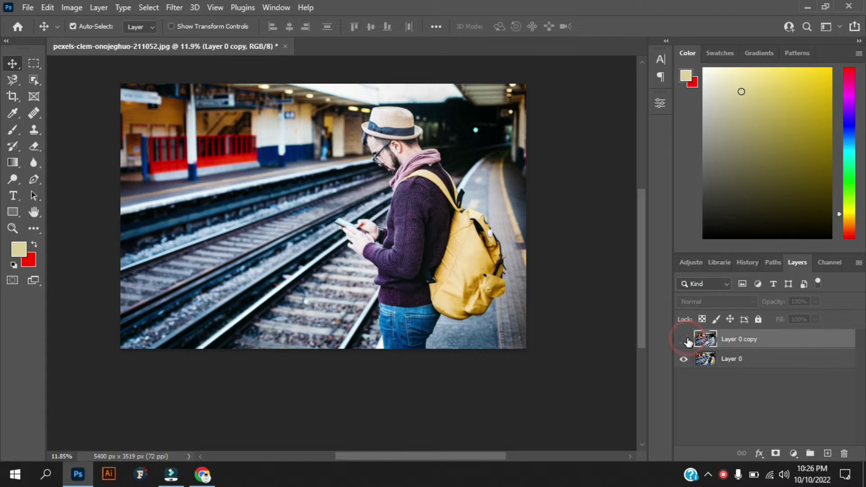
{"action": "left_click", "coordinate": [684, 340]}
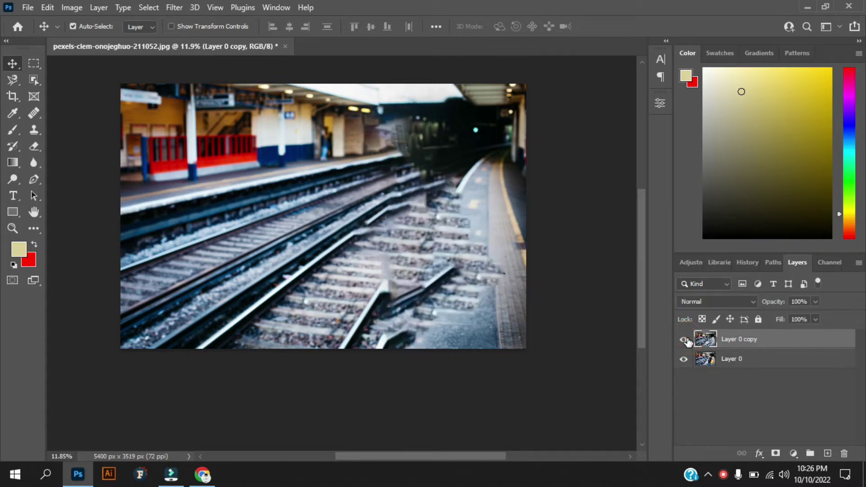
{"action": "left_click", "coordinate": [684, 340]}
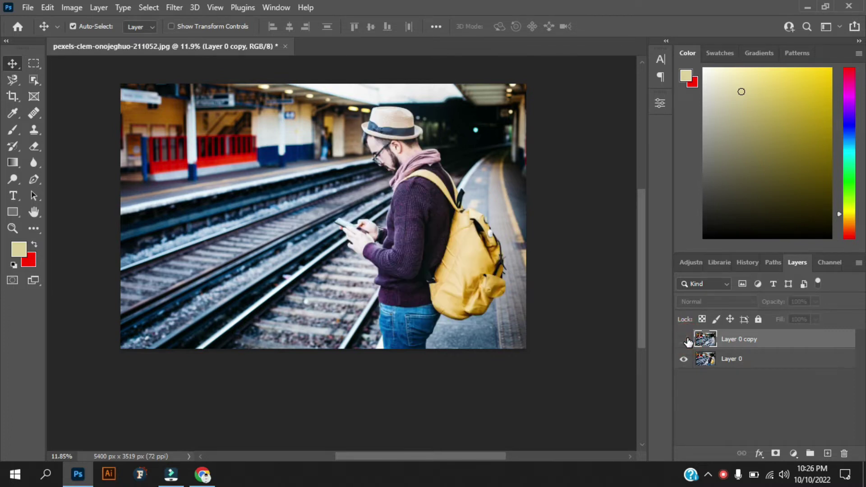
Select the subject on Layer 0, delete the man to leave a transparent hole, and deselect.
{"action": "left_click", "coordinate": [732, 359]}
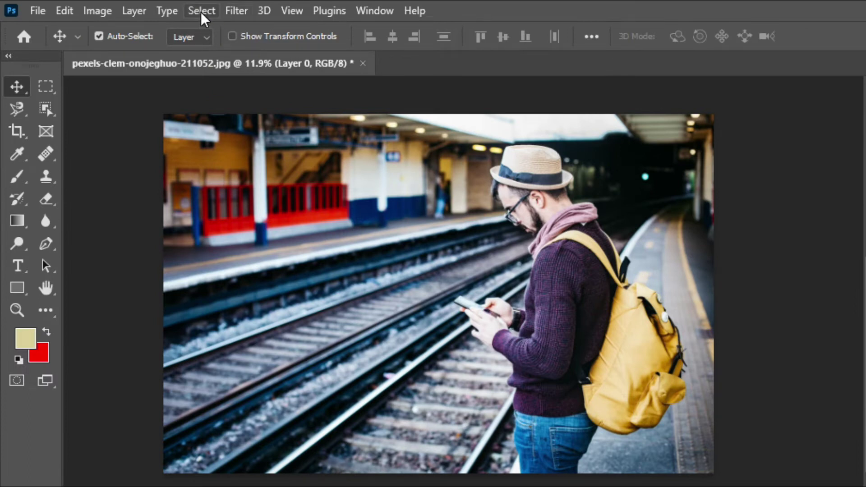
{"action": "left_click", "coordinate": [202, 11]}
{"action": "left_click", "coordinate": [236, 214]}
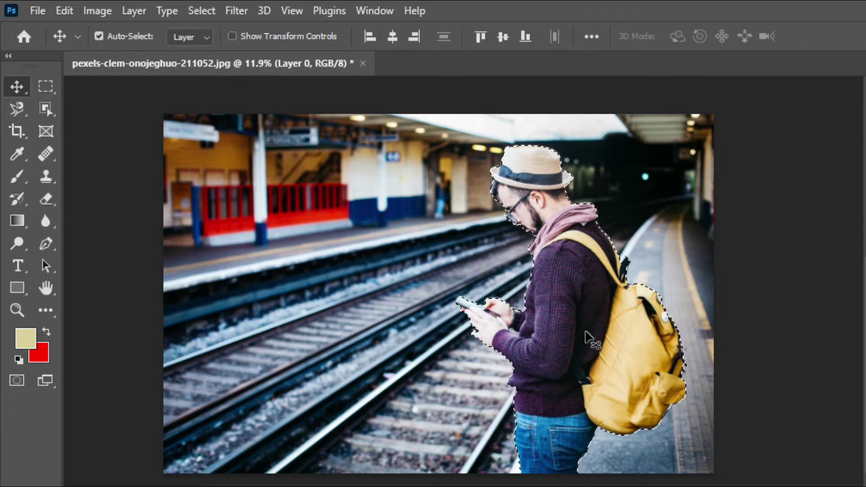
{"action": "key", "text": "Delete"}
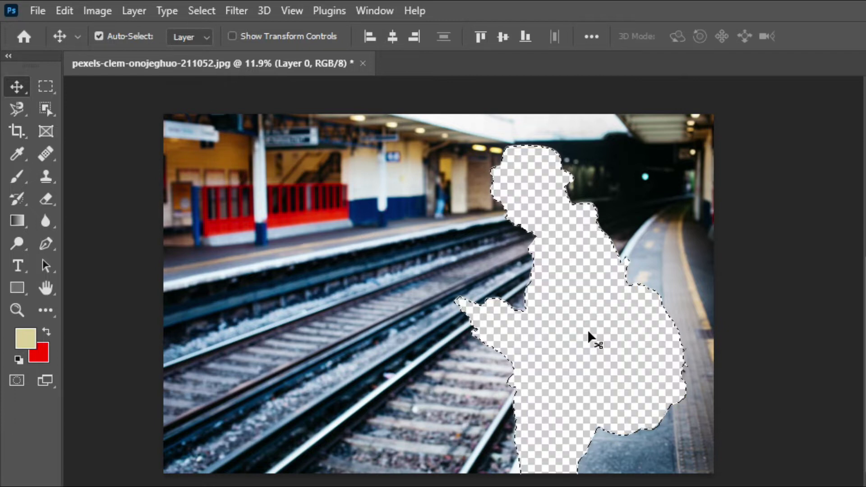
{"action": "key", "text": "ctrl+d"}
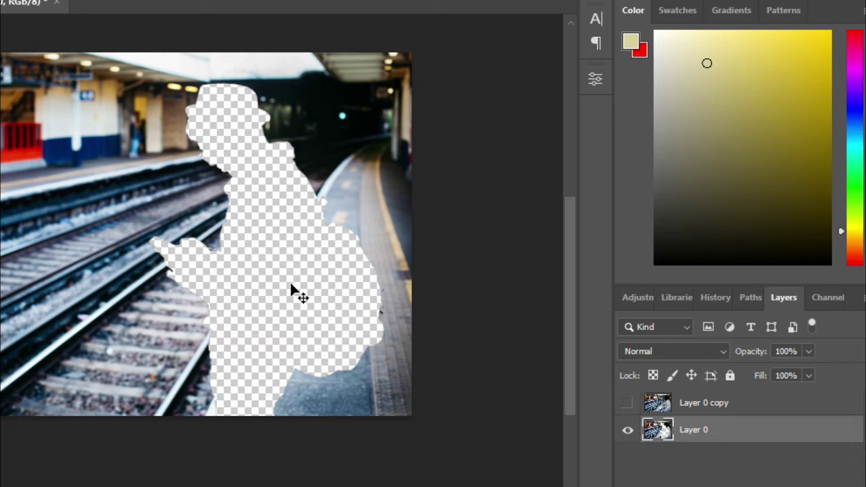
Duplicate Layer 0 with the cutout into a new document.
{"action": "scroll", "coordinate": [387, 367], "scroll_direction": "up", "scroll_amount": 1}
{"action": "right_click", "coordinate": [741, 438]}
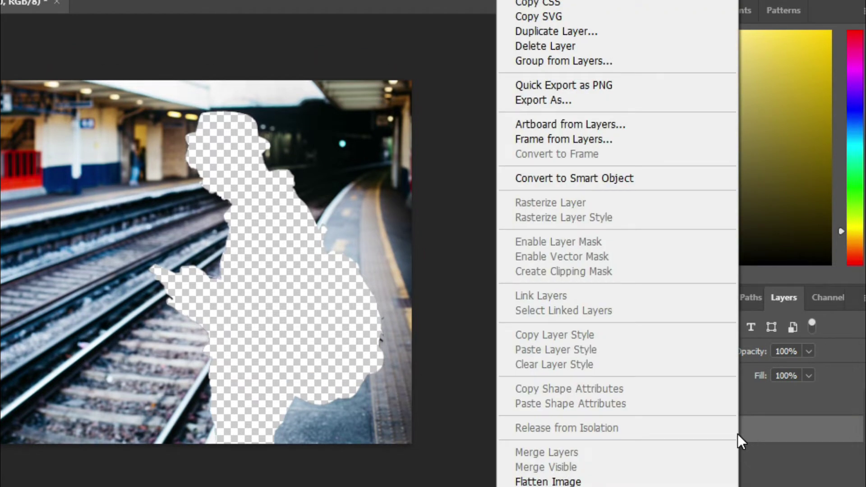
{"action": "left_click", "coordinate": [564, 30]}
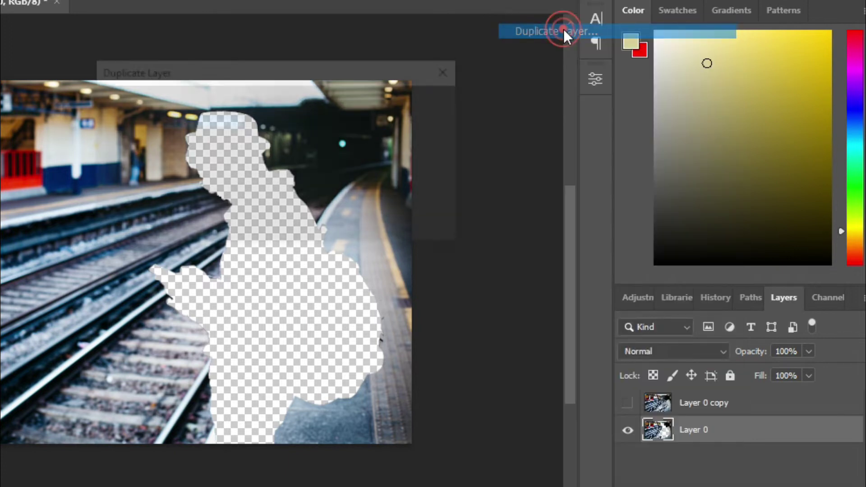
{"action": "left_click", "coordinate": [317, 168]}
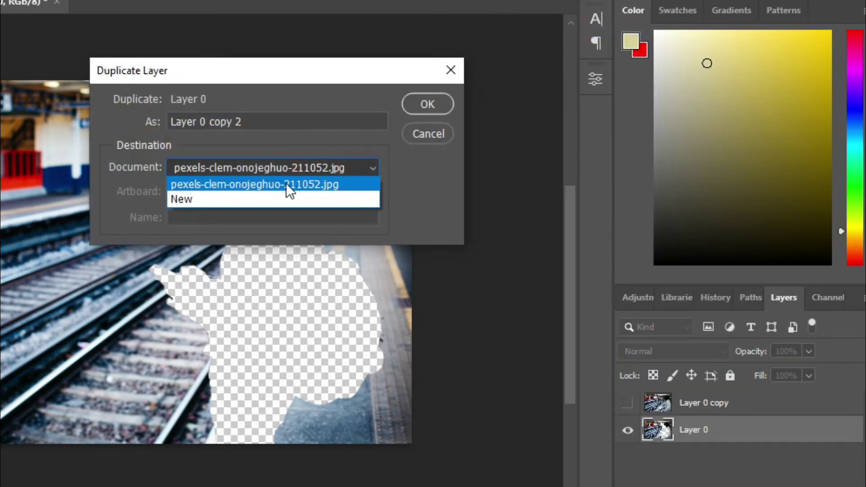
{"action": "left_click", "coordinate": [261, 200]}
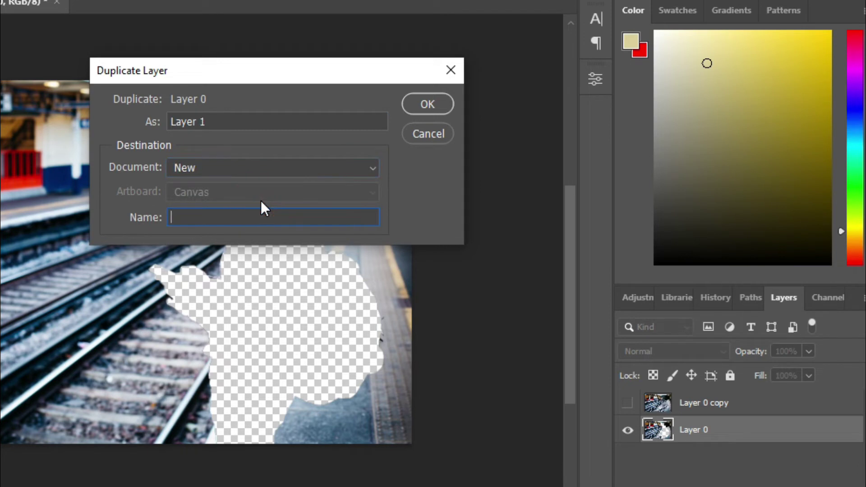
{"action": "left_click", "coordinate": [427, 103]}
{"action": "scroll", "coordinate": [273, 307], "scroll_direction": "down", "scroll_amount": 2}
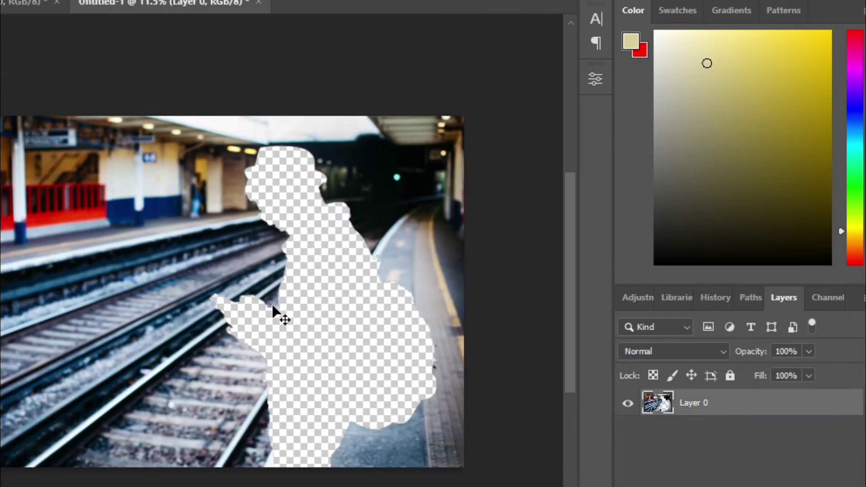
Crop the new document to a square of about 3519 x 3519 px around the transparent cutout.
{"action": "left_click", "coordinate": [0, 69]}
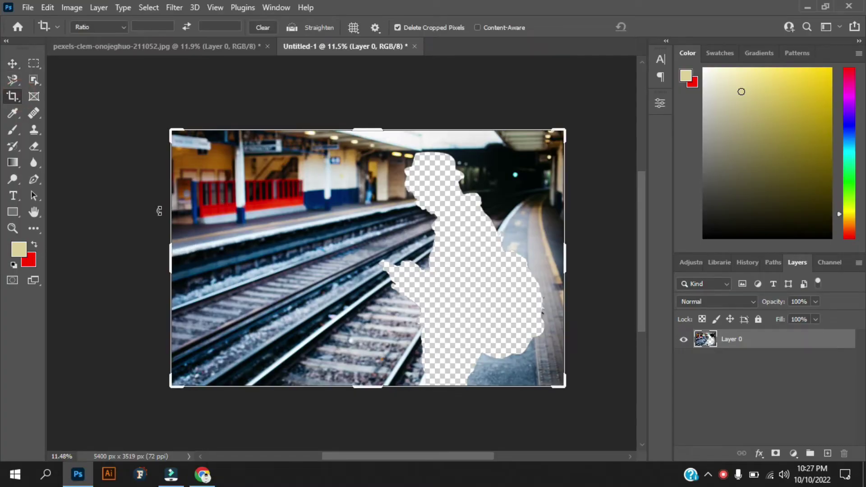
{"action": "key", "text": "ctrl"}
{"action": "left_click_drag", "start_coordinate": [268, 131], "coordinate": [623, 400]}
{"action": "left_click_drag", "start_coordinate": [355, 243], "coordinate": [316, 239]}
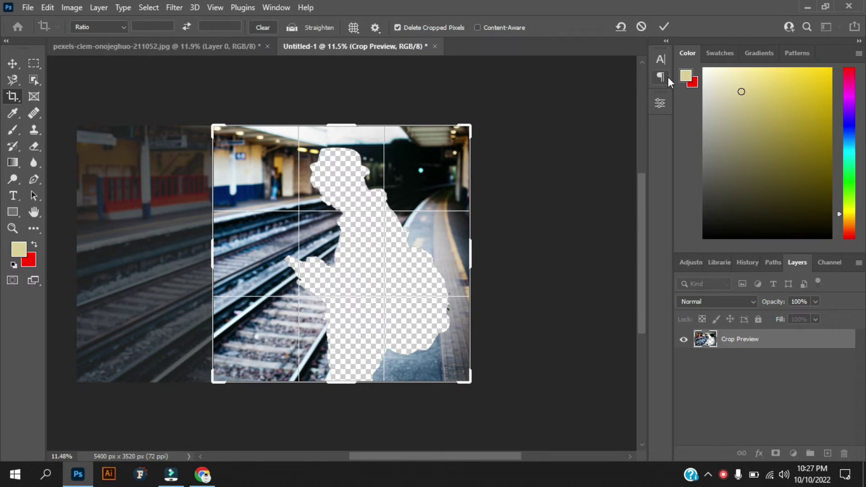
{"action": "left_click", "coordinate": [663, 26]}
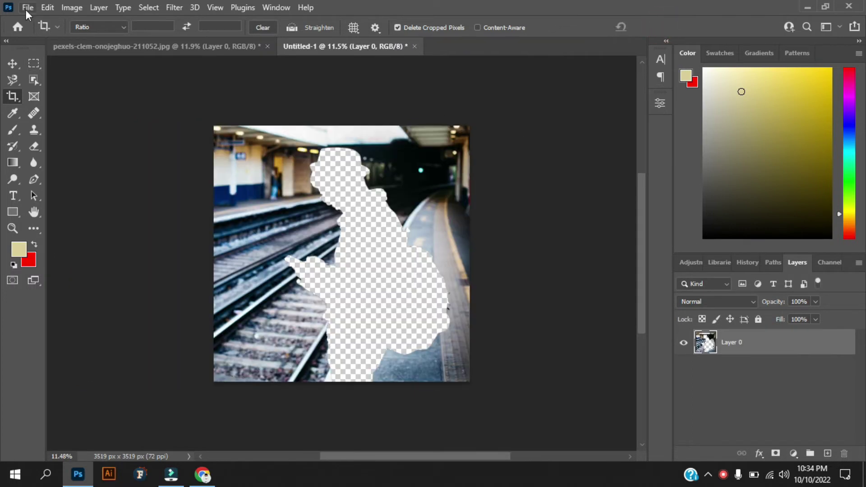
Export the cropped image as a PNG with transparency at 100% scale.
{"action": "left_click", "coordinate": [27, 7]}
{"action": "mouse_move", "coordinate": [52, 208]}
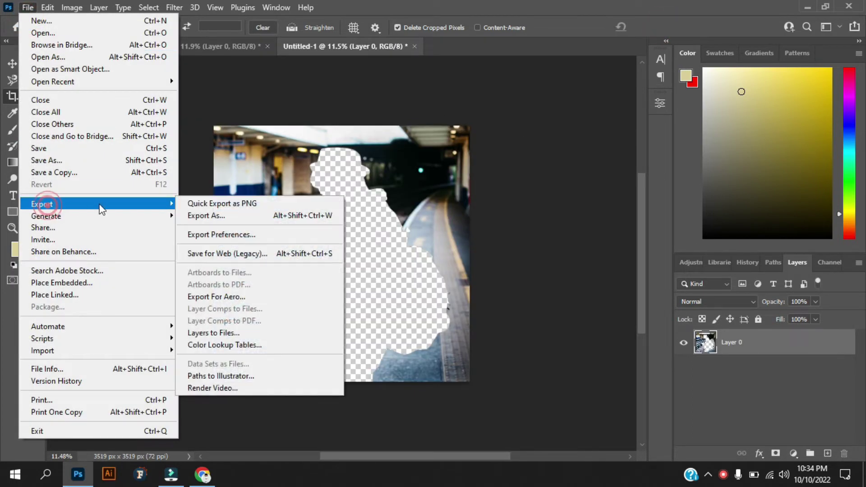
{"action": "left_click", "coordinate": [239, 216]}
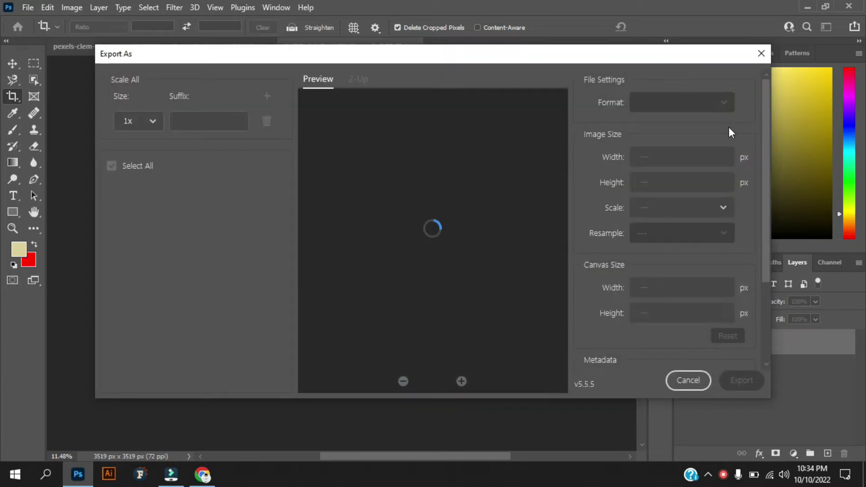
{"action": "left_click", "coordinate": [673, 103]}
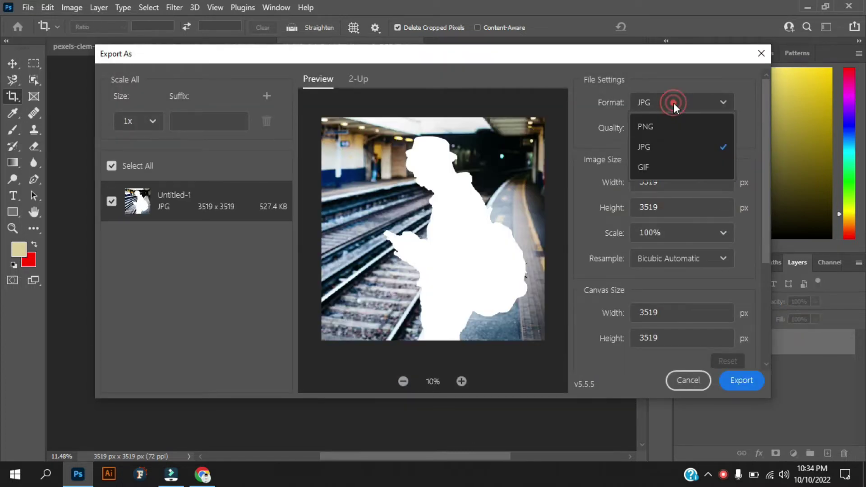
{"action": "left_click", "coordinate": [658, 128]}
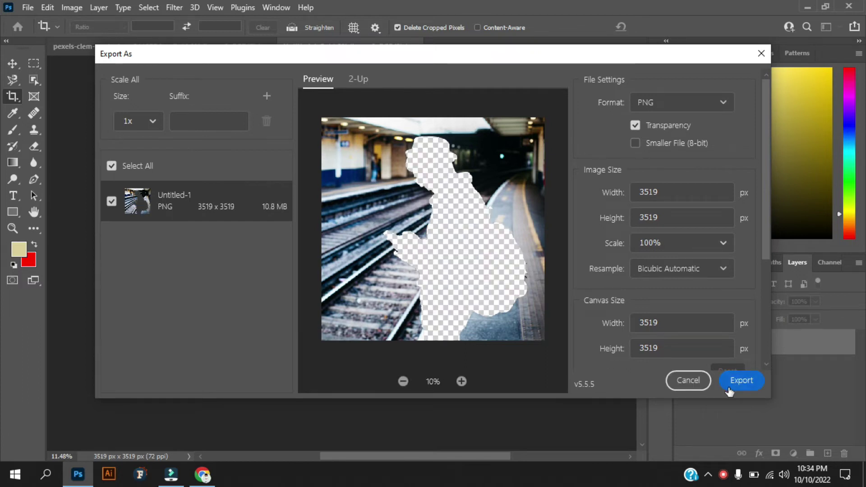
{"action": "left_click", "coordinate": [742, 380]}
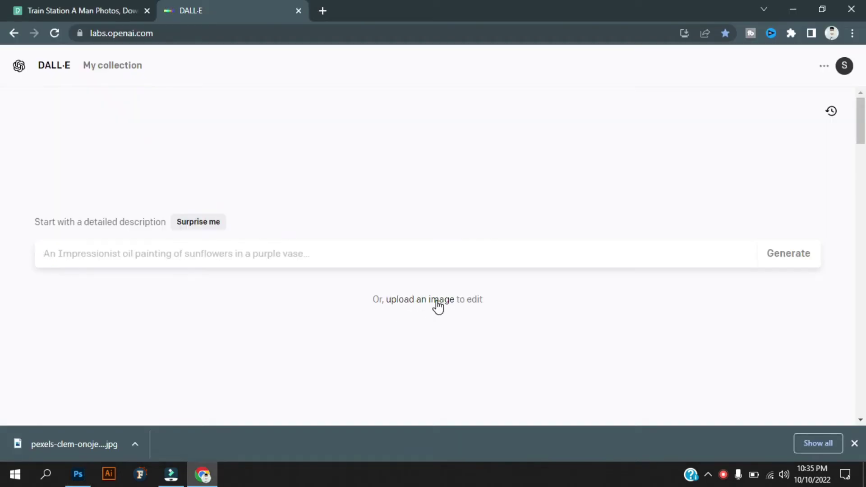
Upload Untitled-ss1.png to DALL·E for editing and crop it to the full square area.
{"action": "left_click", "coordinate": [438, 301]}
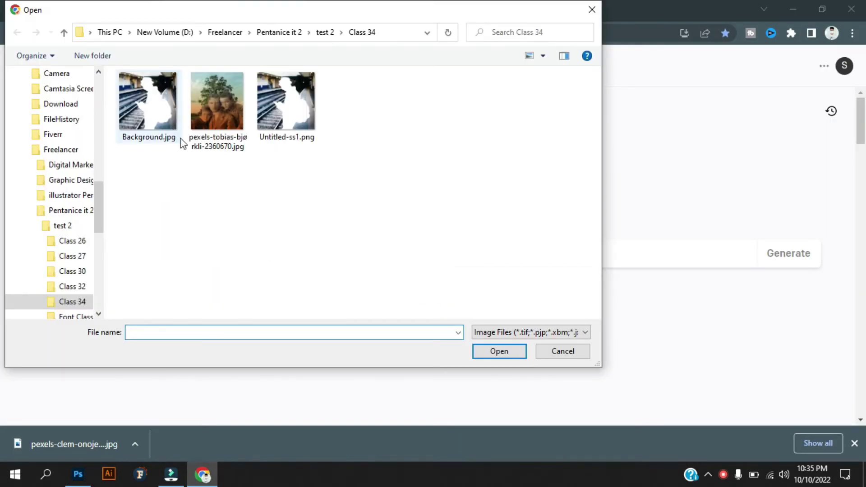
{"action": "left_click", "coordinate": [289, 111]}
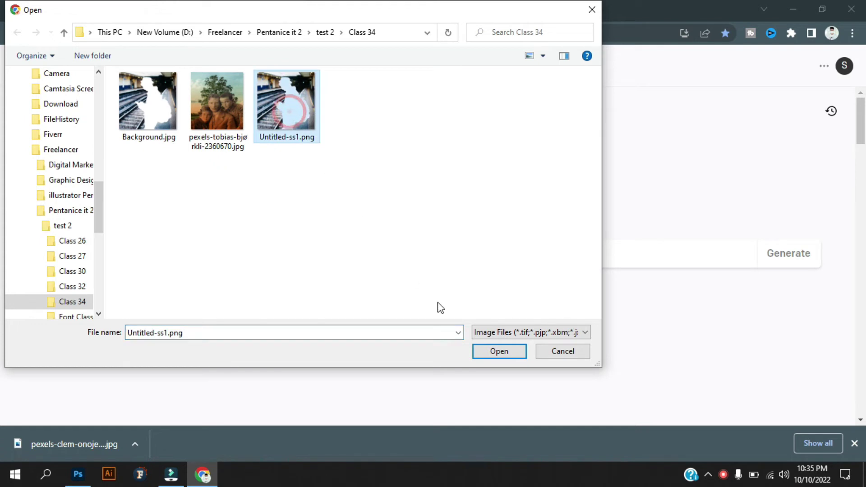
{"action": "left_click", "coordinate": [498, 355]}
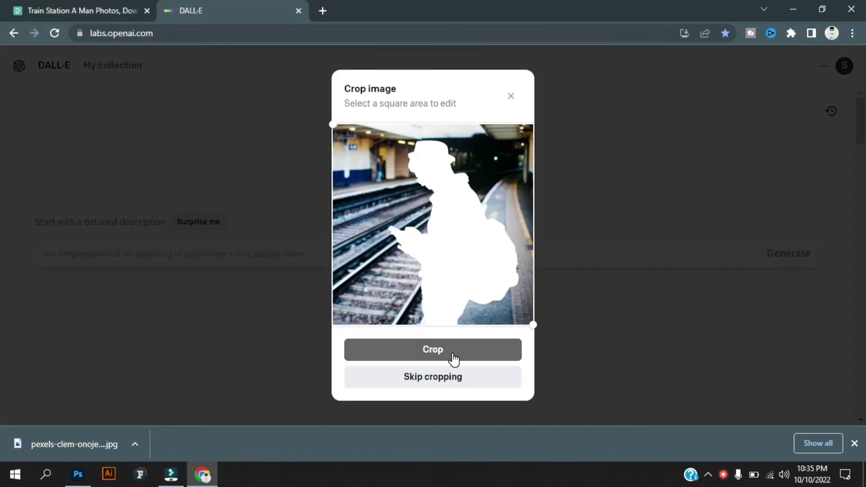
{"action": "left_click", "coordinate": [453, 359]}
{"action": "left_click", "coordinate": [426, 350]}
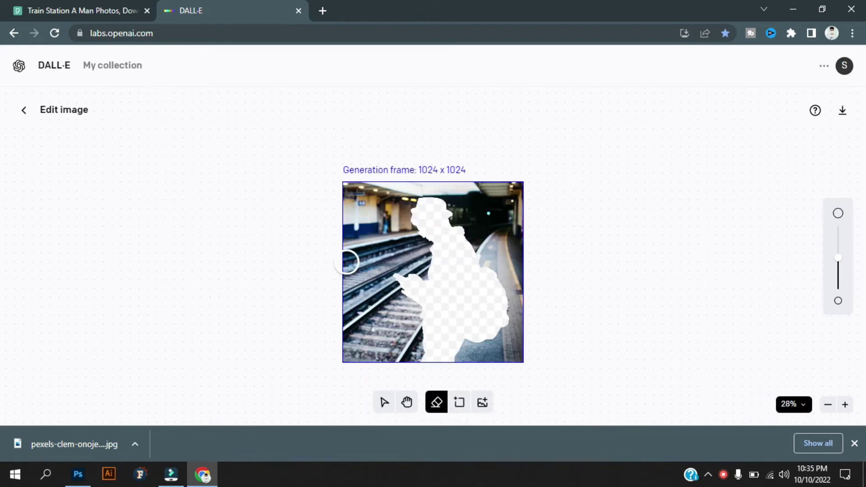
Generate fills for the transparent hole in the image with the prompt "train station".
{"action": "left_click", "coordinate": [465, 296]}
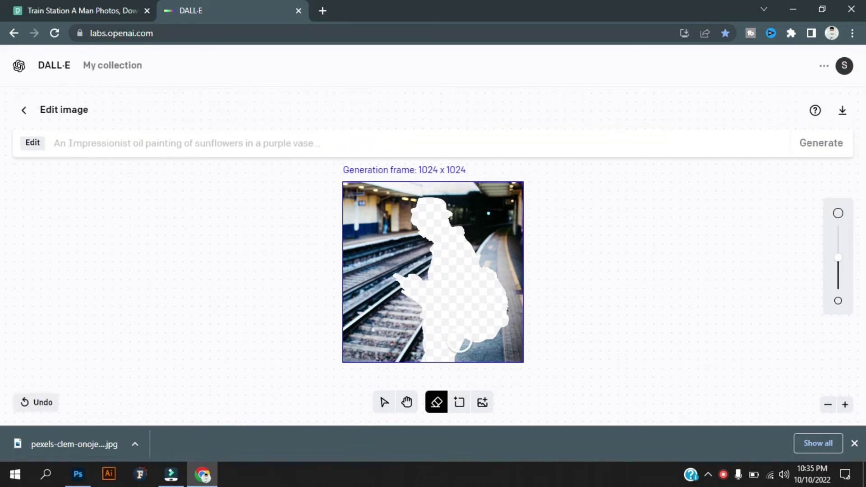
{"action": "left_click", "coordinate": [135, 149]}
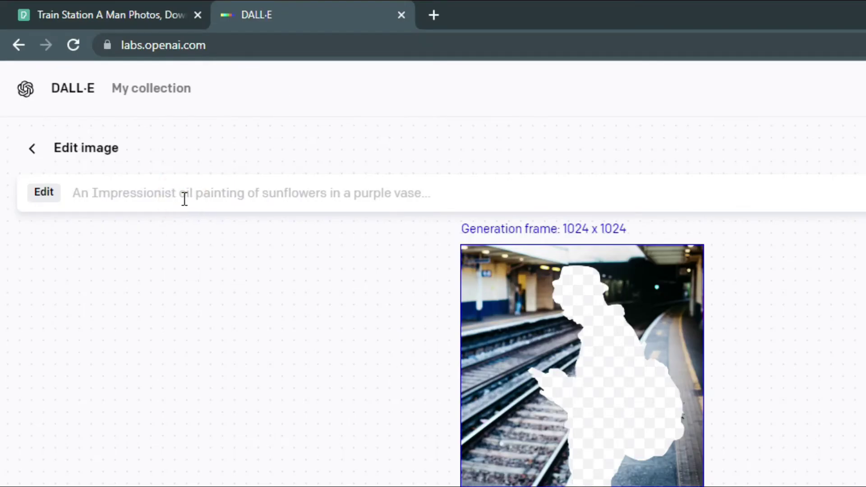
{"action": "type", "text": "train station"}
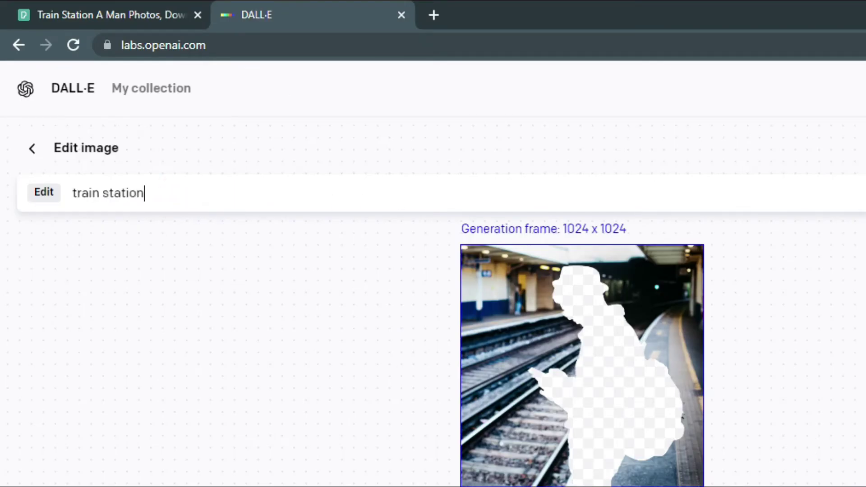
{"action": "left_click", "coordinate": [810, 196]}
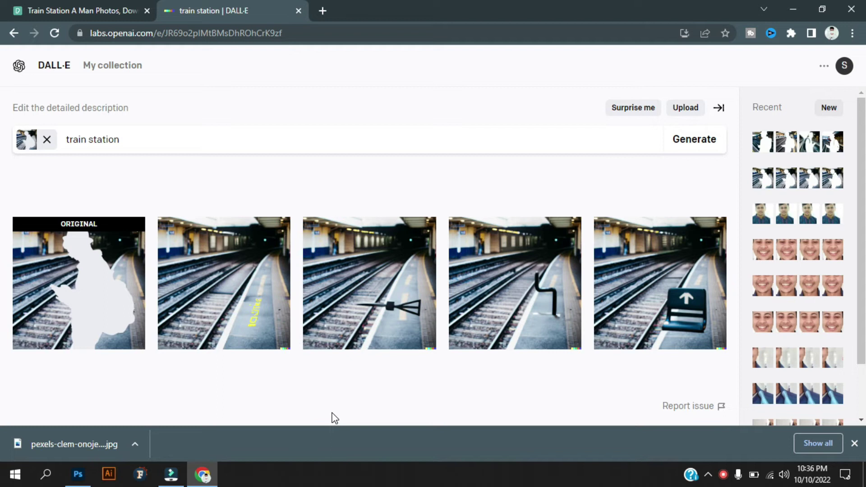
Erase the bent black pole from the third generated image with a smaller eraser and regenerate that area with the "train station" prompt.
{"action": "left_click", "coordinate": [531, 292]}
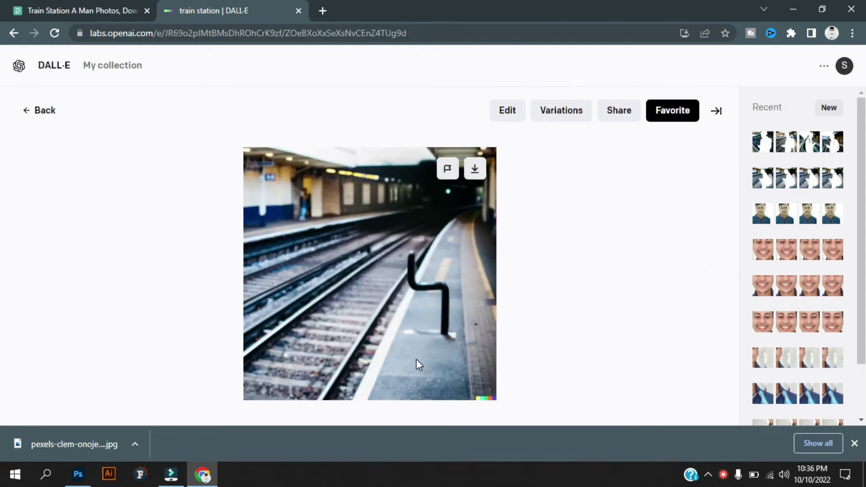
{"action": "left_click", "coordinate": [521, 124]}
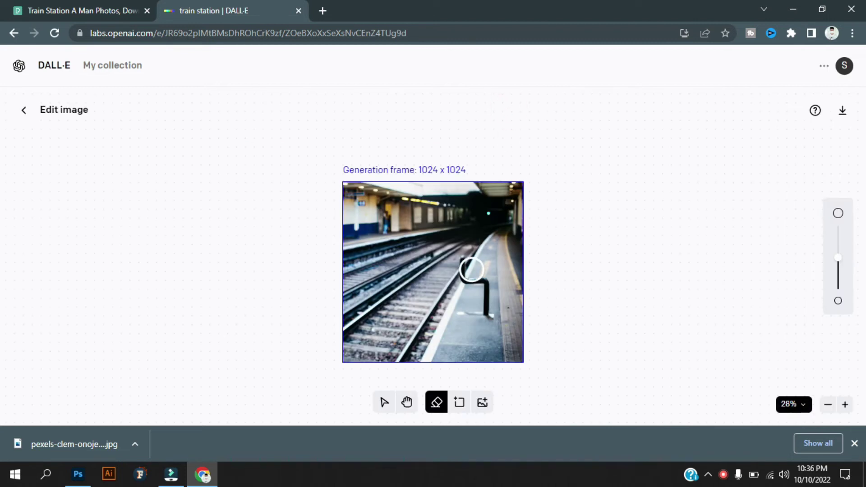
{"action": "scroll", "coordinate": [451, 262], "scroll_direction": "up", "scroll_amount": 3}
{"action": "left_click_drag", "start_coordinate": [838, 278], "coordinate": [838, 282]}
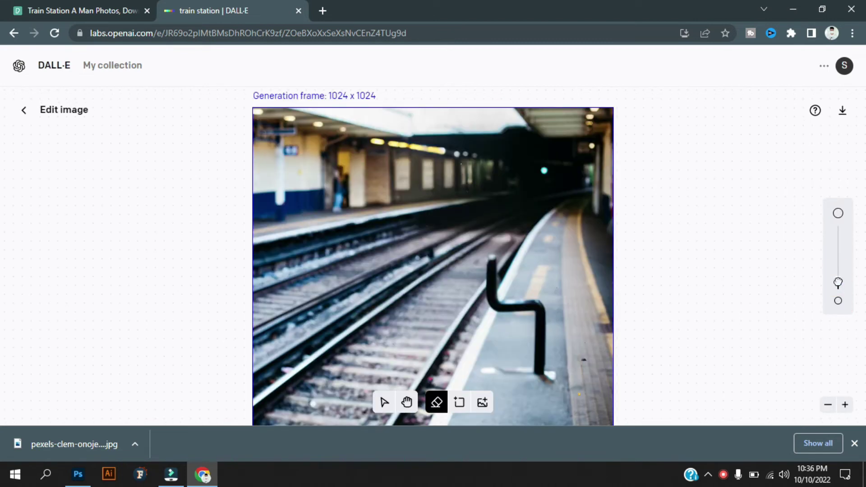
{"action": "mouse_move", "coordinate": [492, 258]}
{"action": "left_mouse_down"}
{"action": "mouse_move", "coordinate": [493, 305]}
{"action": "mouse_move", "coordinate": [540, 307]}
{"action": "mouse_move", "coordinate": [544, 376]}
{"action": "mouse_move", "coordinate": [553, 377]}
{"action": "mouse_move", "coordinate": [509, 373]}
{"action": "left_mouse_up"}
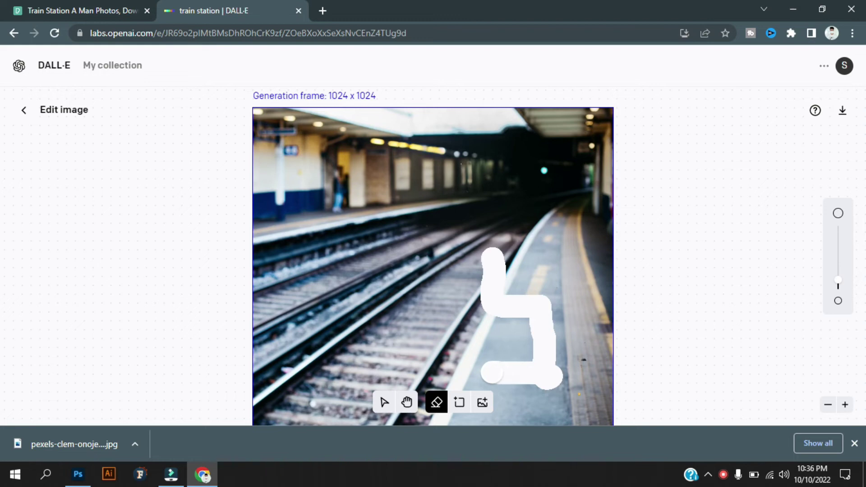
{"action": "left_click_drag", "start_coordinate": [492, 373], "coordinate": [492, 372]}
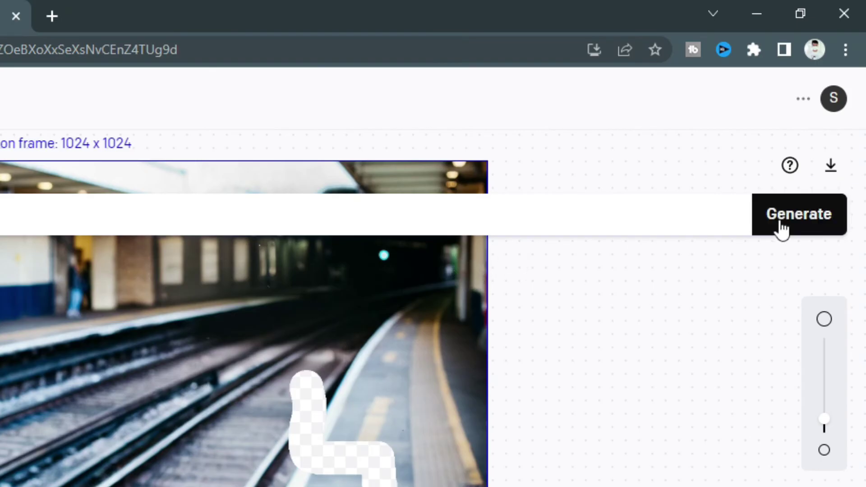
{"action": "left_click", "coordinate": [788, 225]}
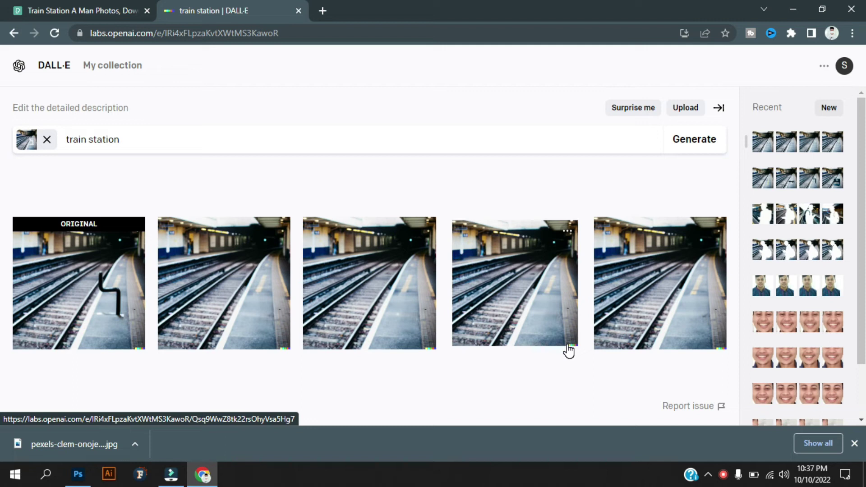
Download the first regenerated image and place it in the train station document in Photoshop.
{"action": "left_click", "coordinate": [220, 266]}
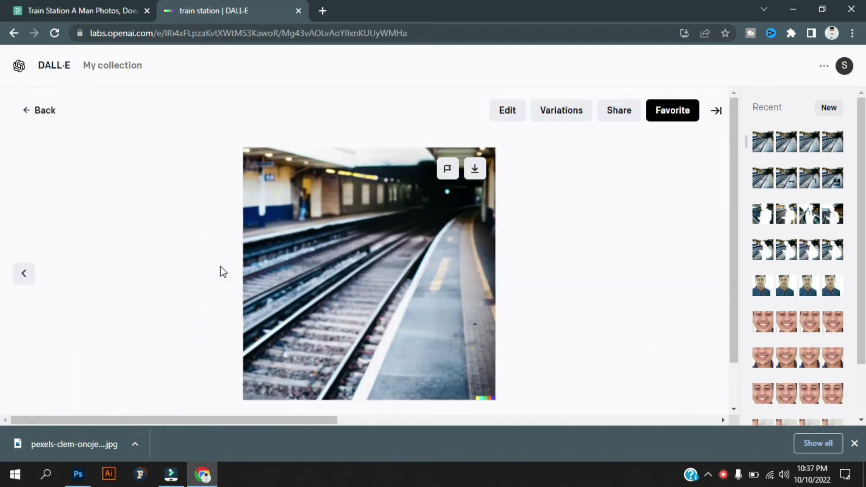
{"action": "left_click", "coordinate": [475, 168]}
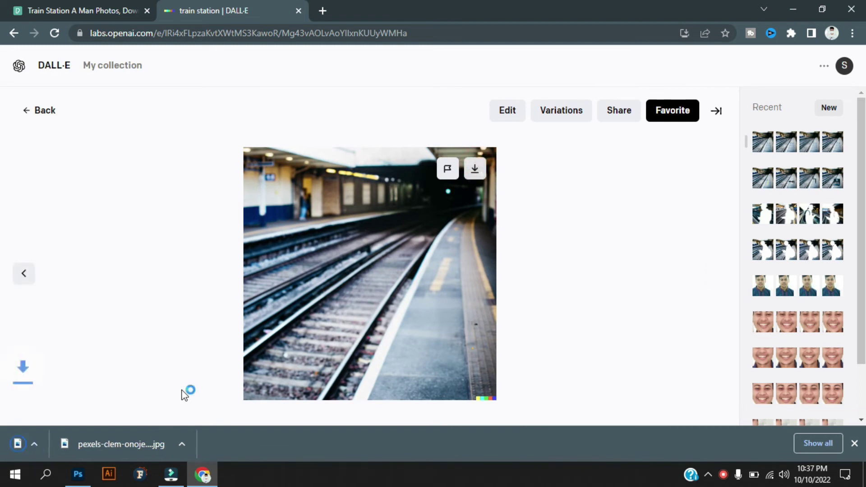
{"action": "left_click_drag", "start_coordinate": [97, 435], "coordinate": [519, 433]}
Scale the placed DALL·E image to about 343.65% and align it over the hole, flush with the photo's right edge, and commit the transform.
{"action": "left_click_drag", "start_coordinate": [441, 329], "coordinate": [396, 255]}
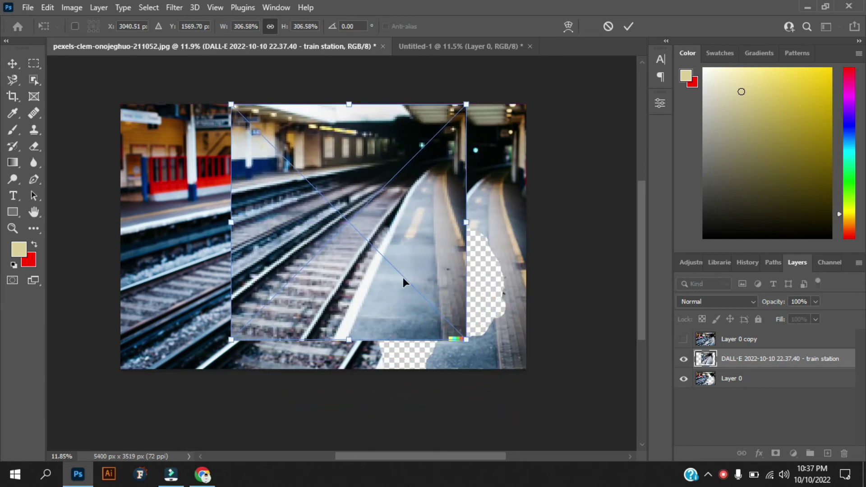
{"action": "left_click_drag", "start_coordinate": [467, 339], "coordinate": [508, 381]}
{"action": "left_click_drag", "start_coordinate": [440, 348], "coordinate": [457, 344]}
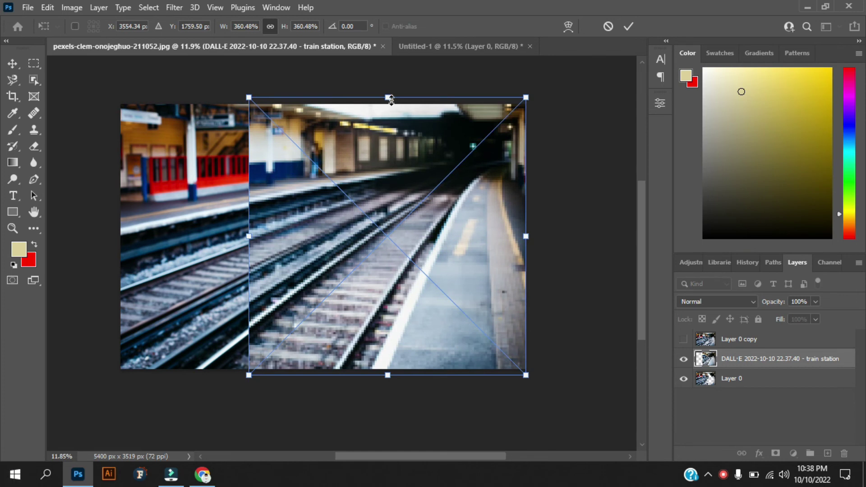
{"action": "left_click_drag", "start_coordinate": [390, 99], "coordinate": [387, 105]}
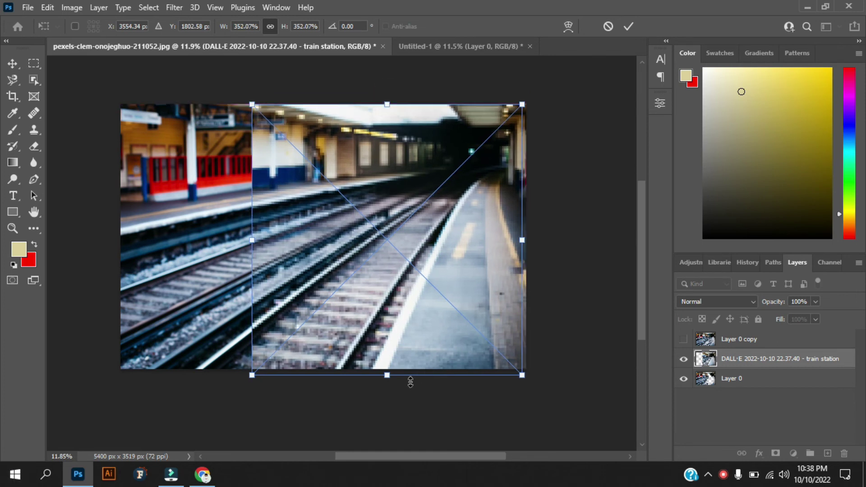
{"action": "left_click_drag", "start_coordinate": [387, 375], "coordinate": [388, 369]}
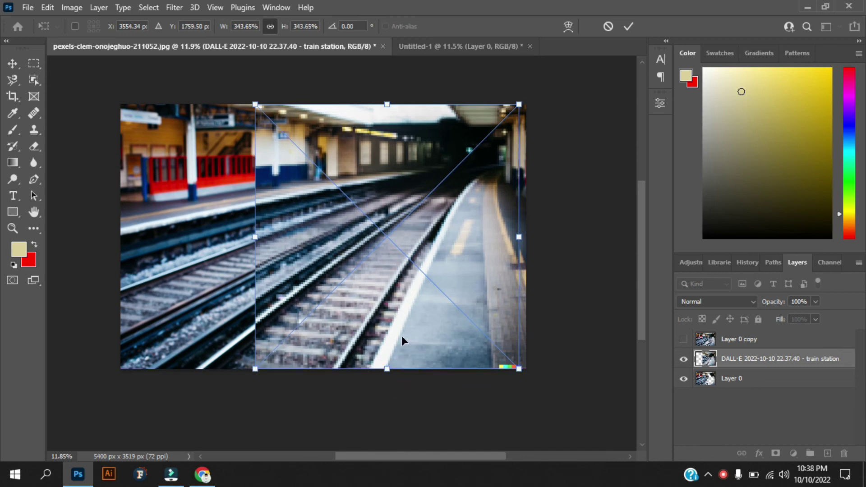
{"action": "left_click_drag", "start_coordinate": [400, 337], "coordinate": [404, 338]}
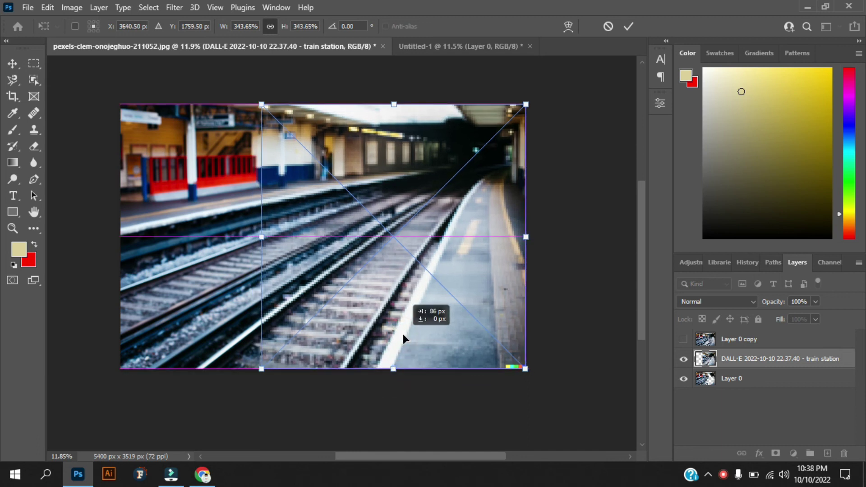
{"action": "left_click", "coordinate": [13, 63]}
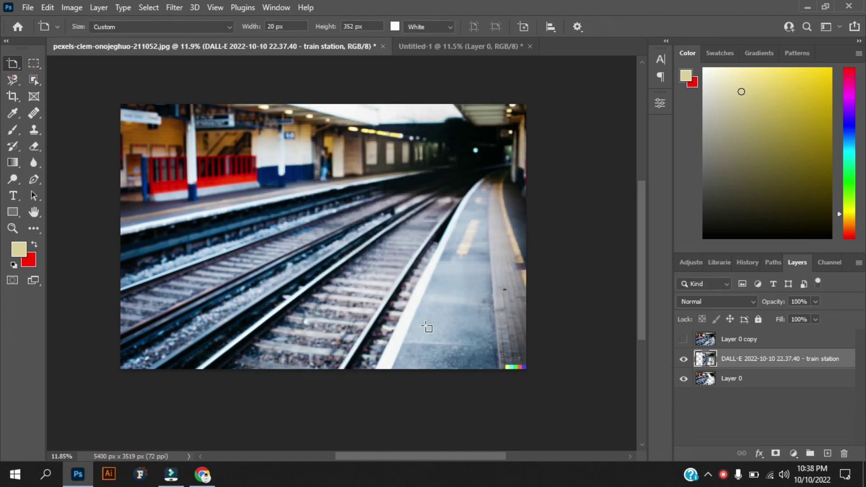
Move the original pexels photo layer above the DALL·E layer and toggle its visibility for a before-and-after comparison.
{"action": "scroll", "coordinate": [266, 328], "scroll_direction": "up", "scroll_amount": 4}
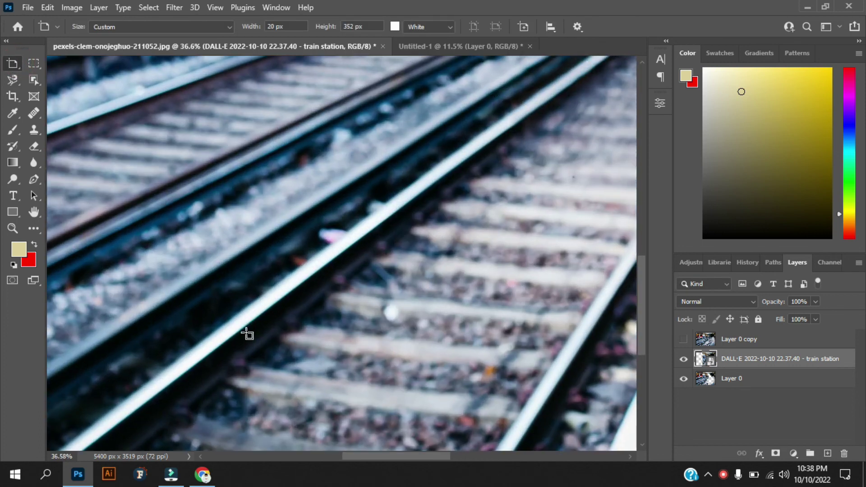
{"action": "scroll", "coordinate": [247, 335], "scroll_direction": "down", "scroll_amount": 5}
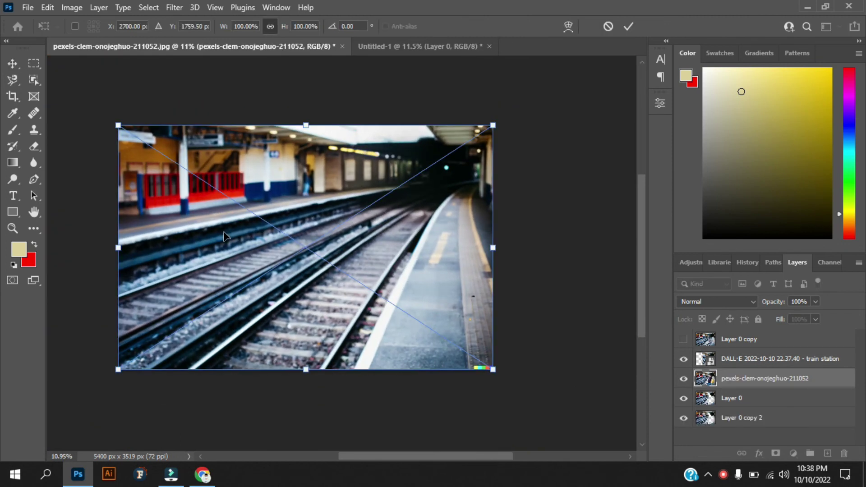
{"action": "left_click_drag", "start_coordinate": [727, 381], "coordinate": [729, 351]}
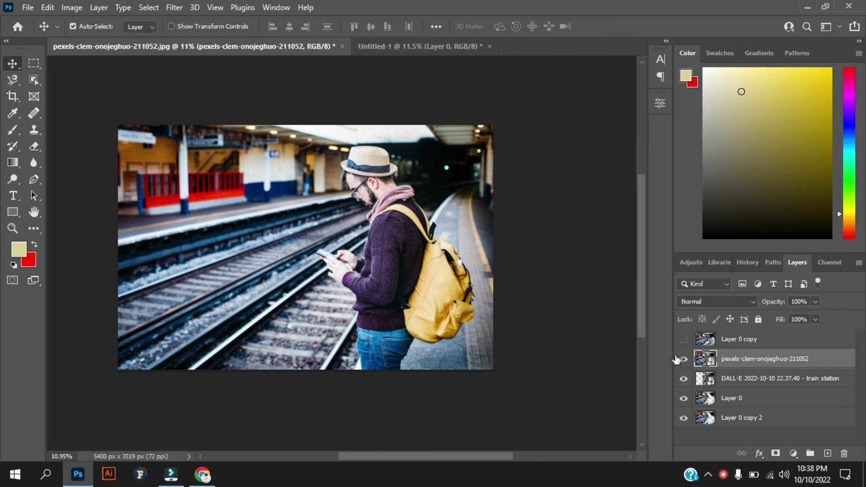
{"action": "left_click", "coordinate": [684, 359]}
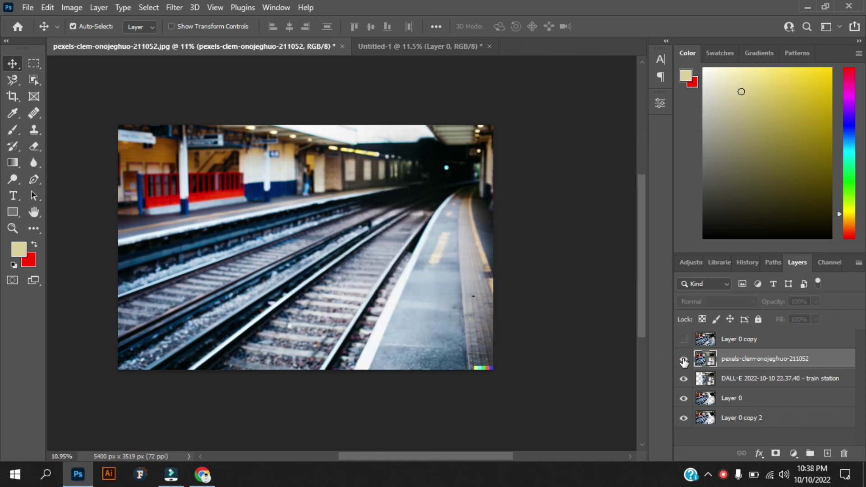
{"action": "left_click", "coordinate": [684, 360]}
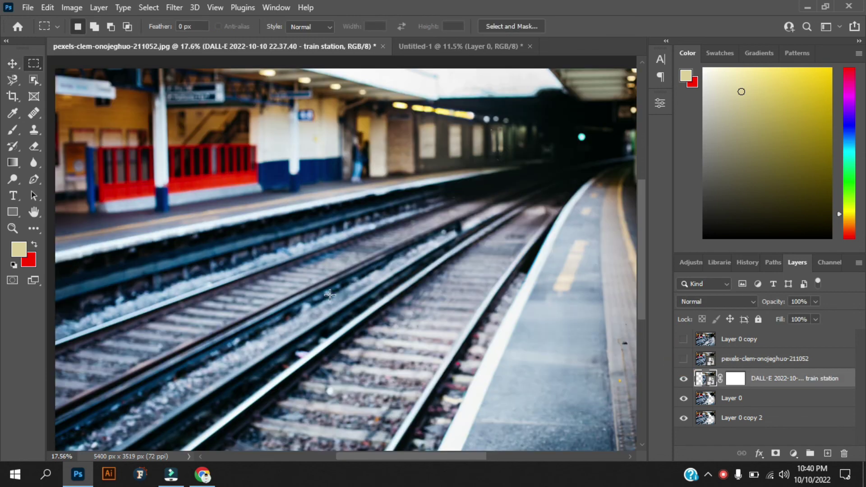
Compare the DALL·E fill with the original photo and the Content-Aware Fill on Layer 0 copy by toggling their visibility.
{"action": "scroll", "coordinate": [305, 300], "scroll_direction": "down", "scroll_amount": 2}
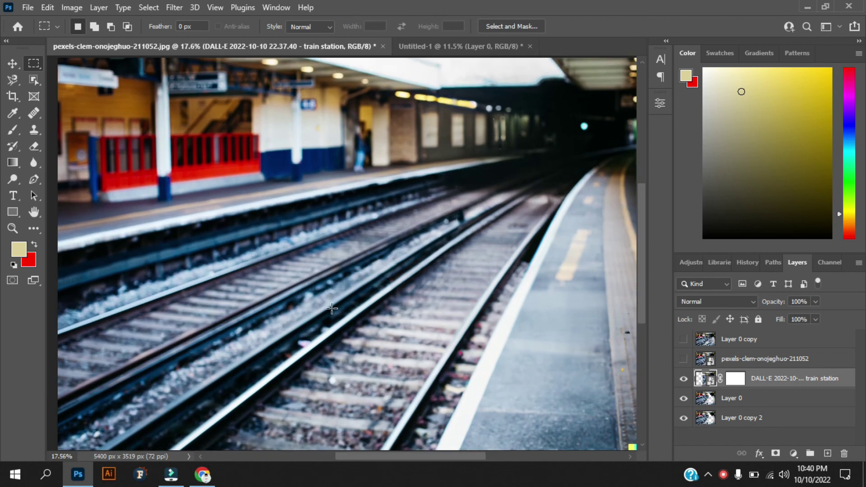
{"action": "scroll", "coordinate": [331, 309], "scroll_direction": "up", "scroll_amount": 1}
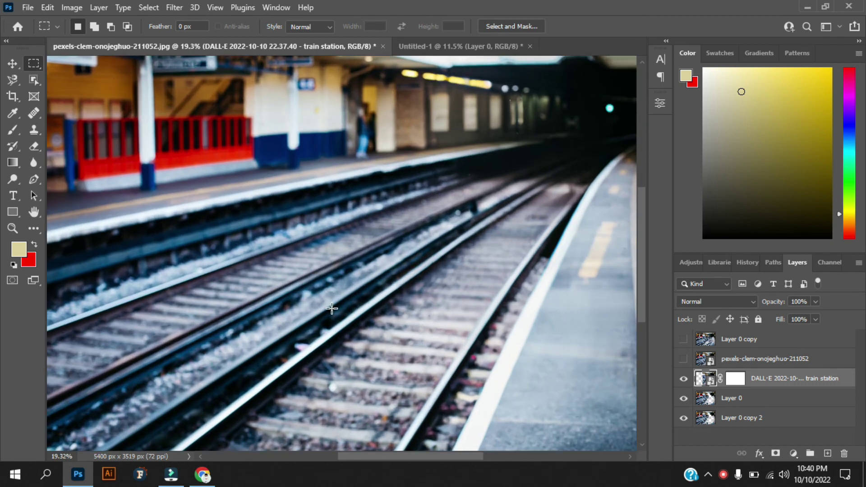
{"action": "scroll", "coordinate": [331, 308], "scroll_direction": "down", "scroll_amount": 1}
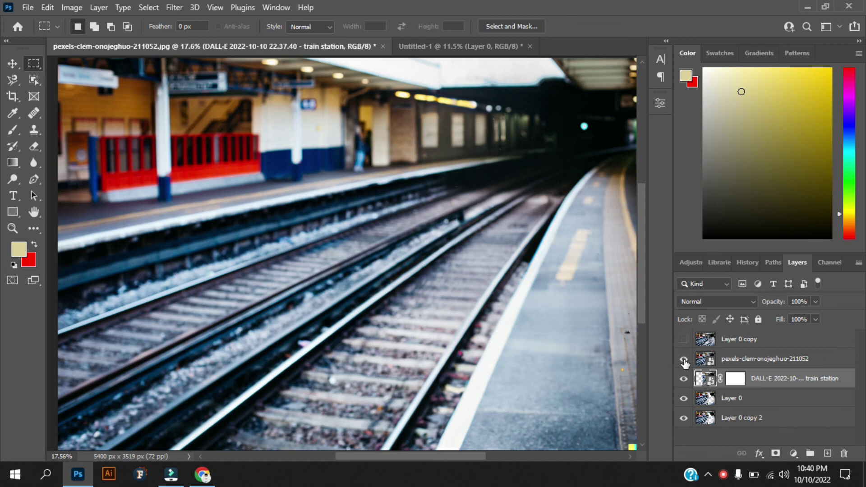
{"action": "left_click", "coordinate": [685, 361]}
{"action": "left_click", "coordinate": [684, 359]}
{"action": "left_click", "coordinate": [683, 339]}
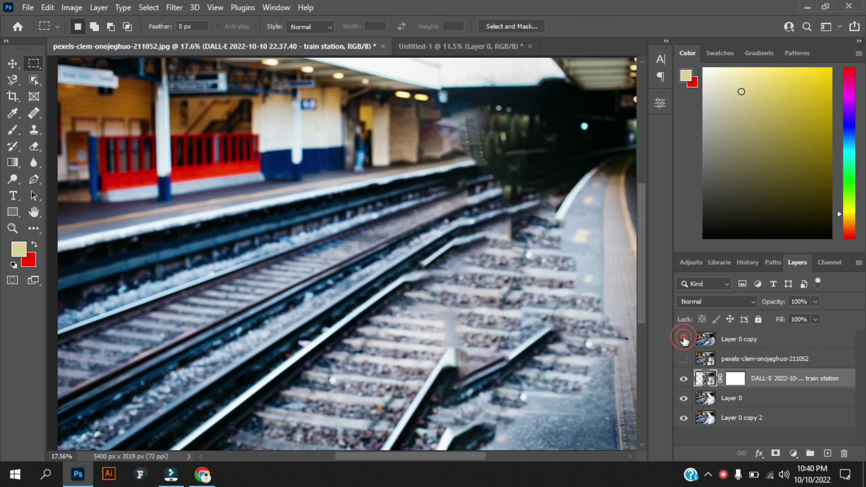